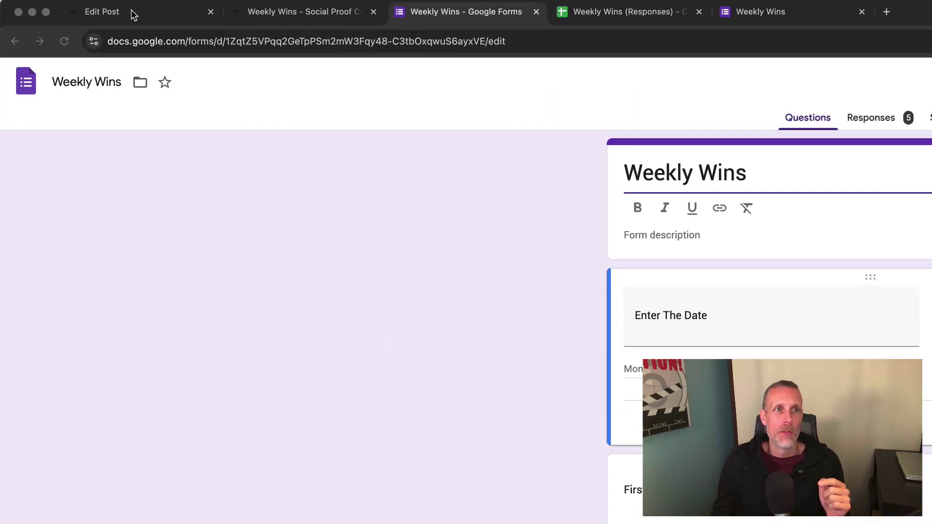
# - Bring up the Weekly Wins draft post in WordPress and review its title and intro paragraph
pyautogui.click(134, 15)
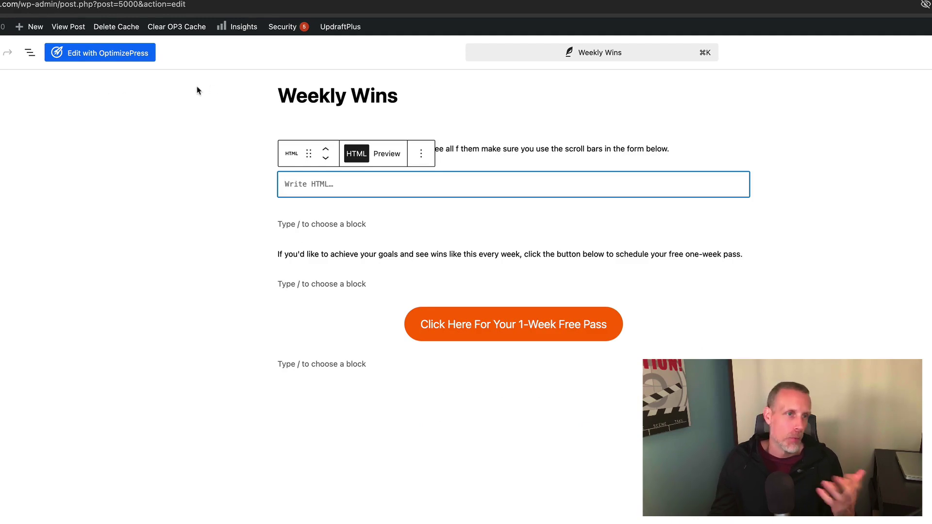
pyautogui.moveTo(279, 94); pyautogui.dragTo(383, 88)
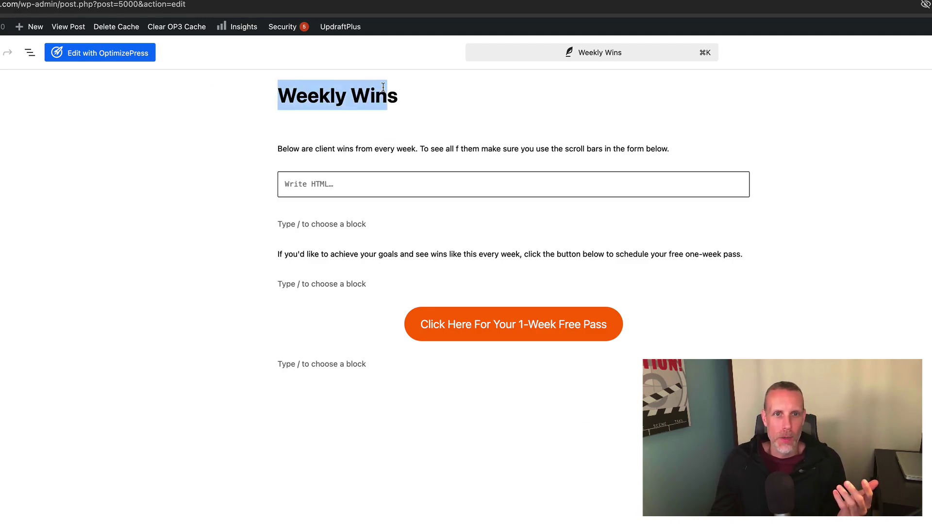
pyautogui.tripleClick(377, 148)
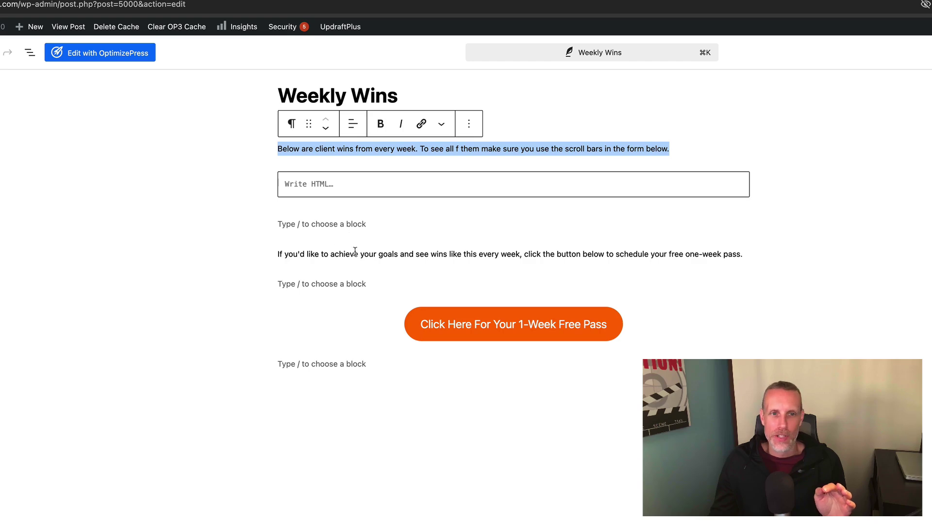
pyautogui.press('Left')
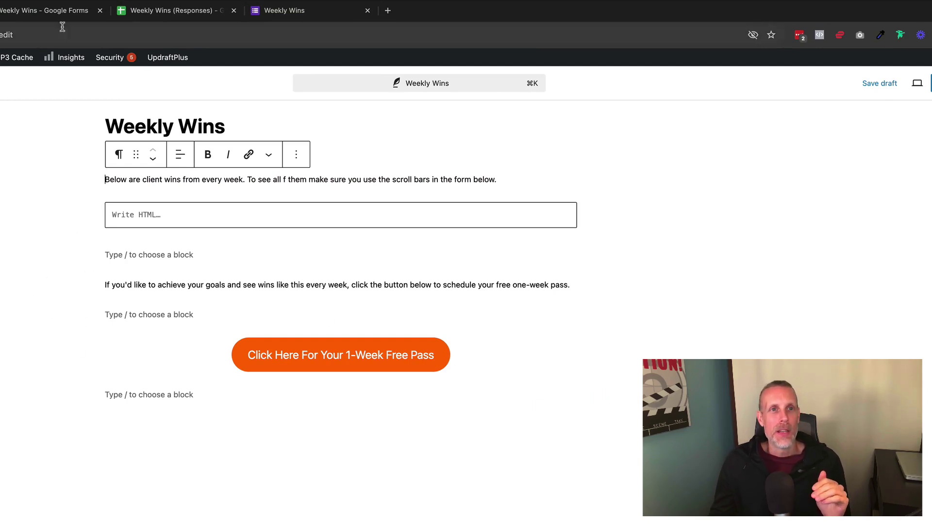
# - View the Weekly Wins form's five responses and go to the linked responses spreadsheet
pyautogui.click(49, 11)
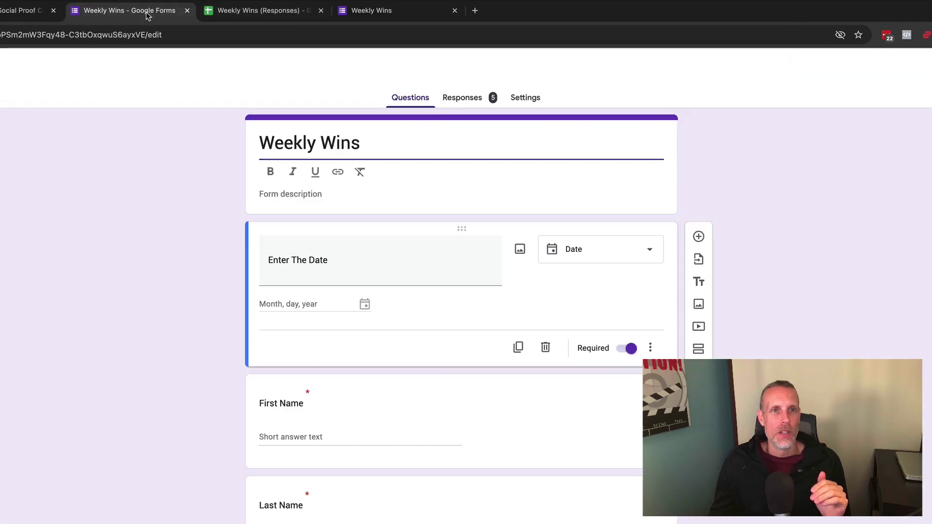
pyautogui.click(460, 99)
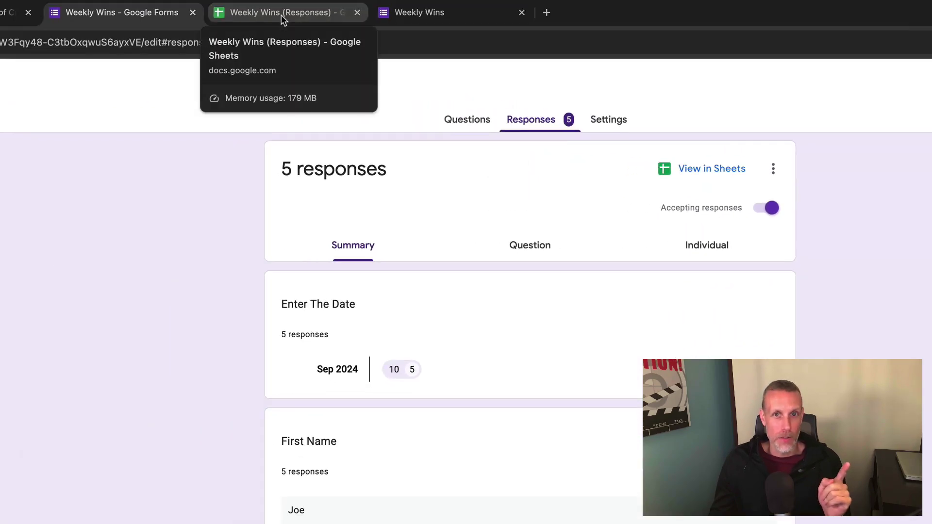
pyautogui.click(281, 15)
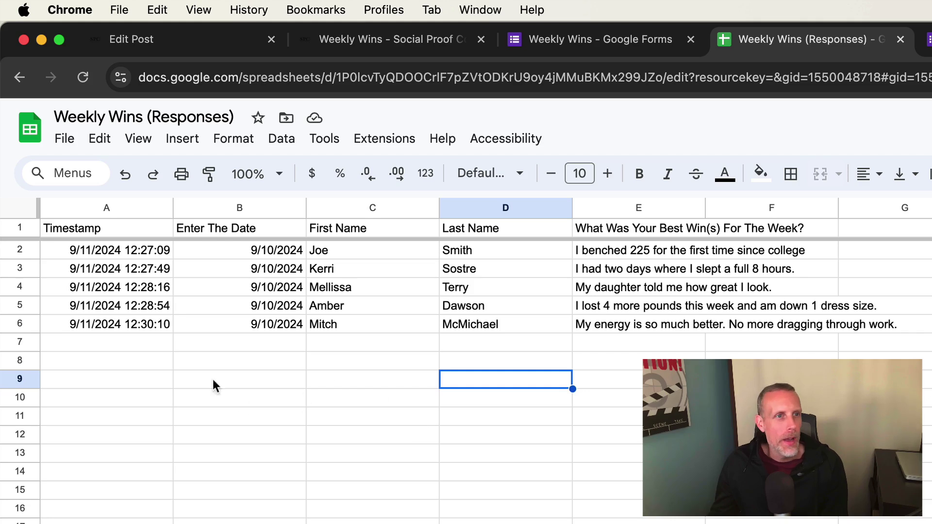
# - Hide the Timestamp and Last Name columns of the responses sheet
pyautogui.click(99, 209)
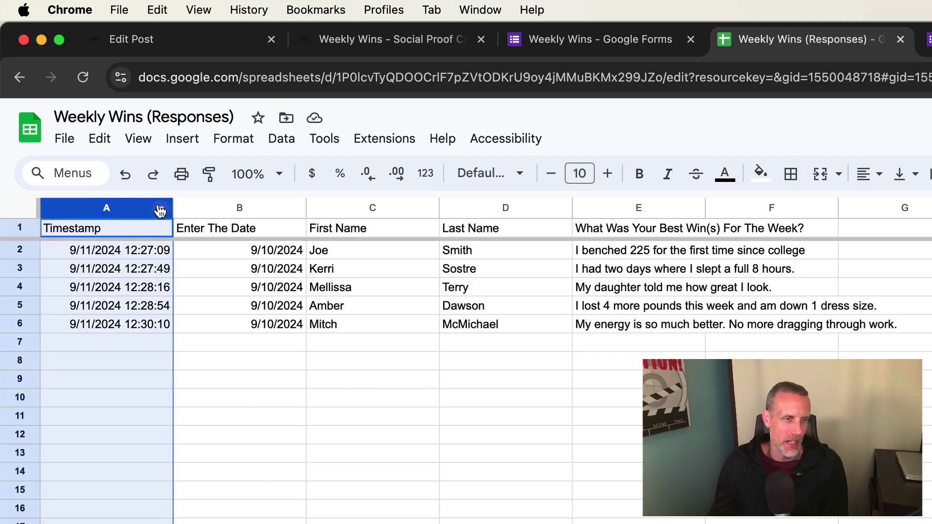
pyautogui.click(159, 209)
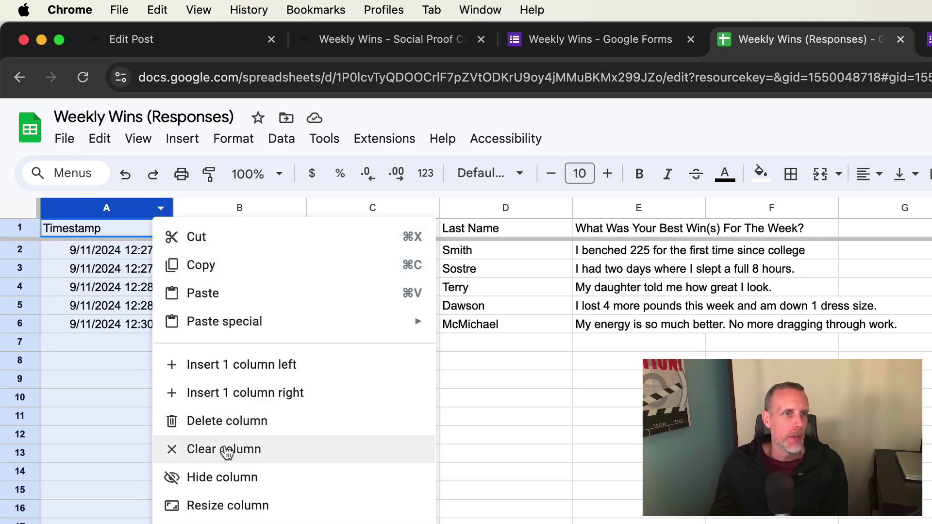
pyautogui.click(226, 474)
pyautogui.click(300, 439)
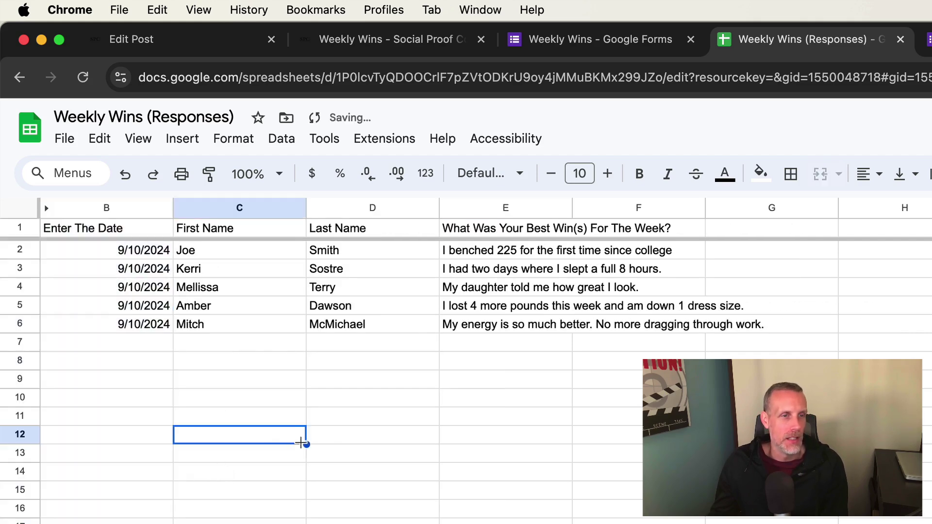
pyautogui.click(401, 208)
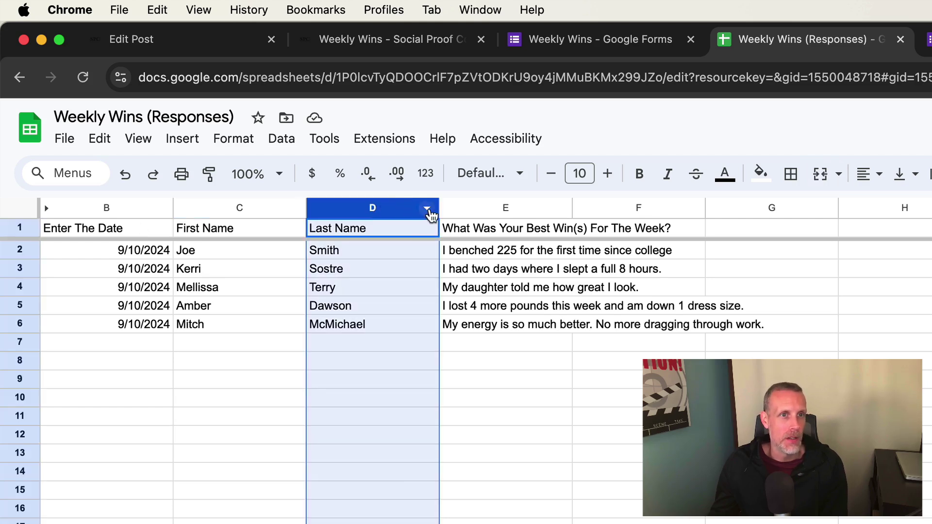
pyautogui.click(426, 208)
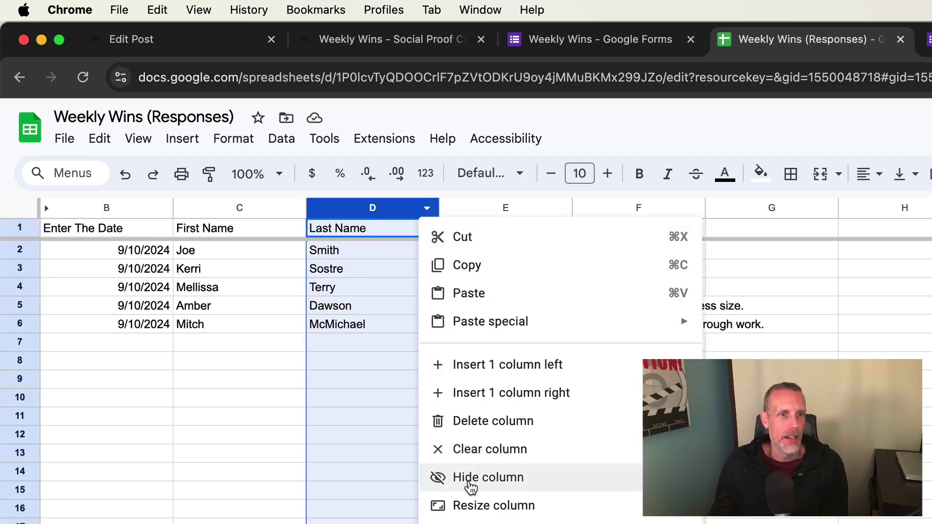
pyautogui.click(470, 480)
pyautogui.click(105, 414)
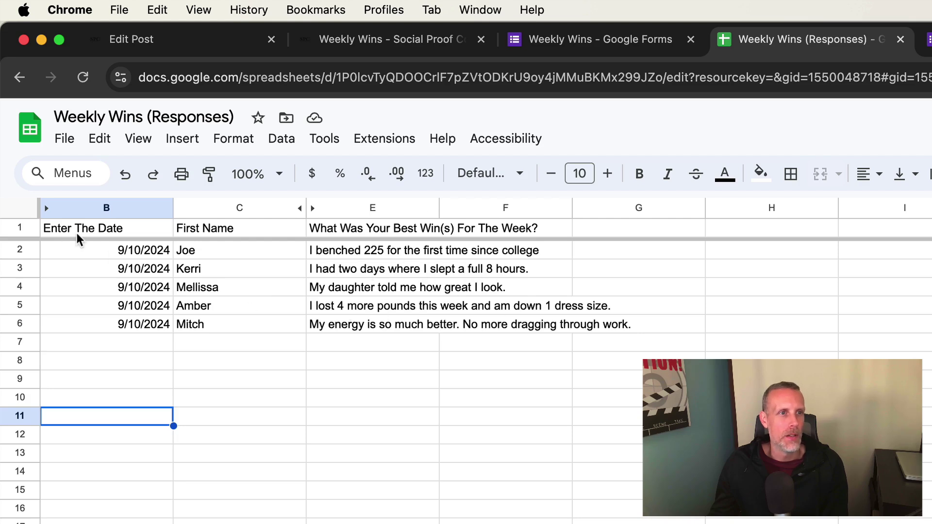
# - Make the header row 1 bold
pyautogui.click(22, 228)
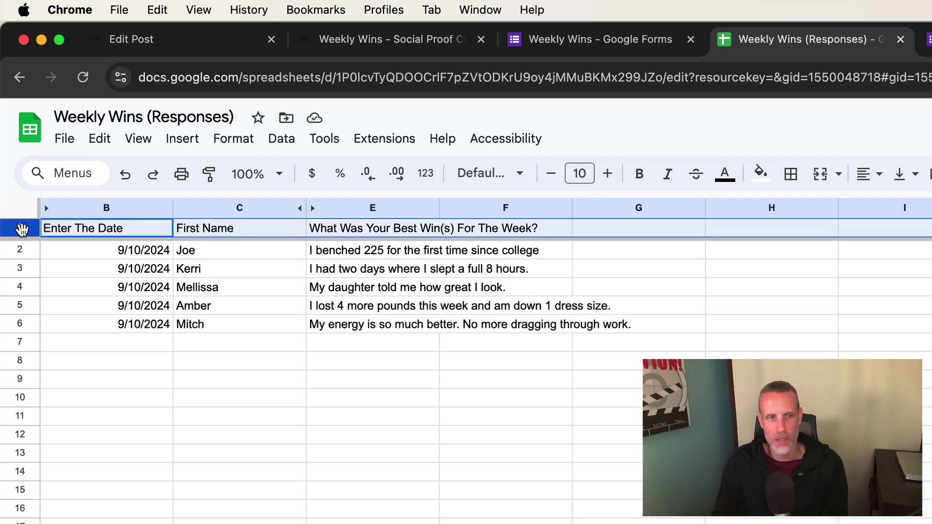
pyautogui.press('super+b')
pyautogui.click(245, 356)
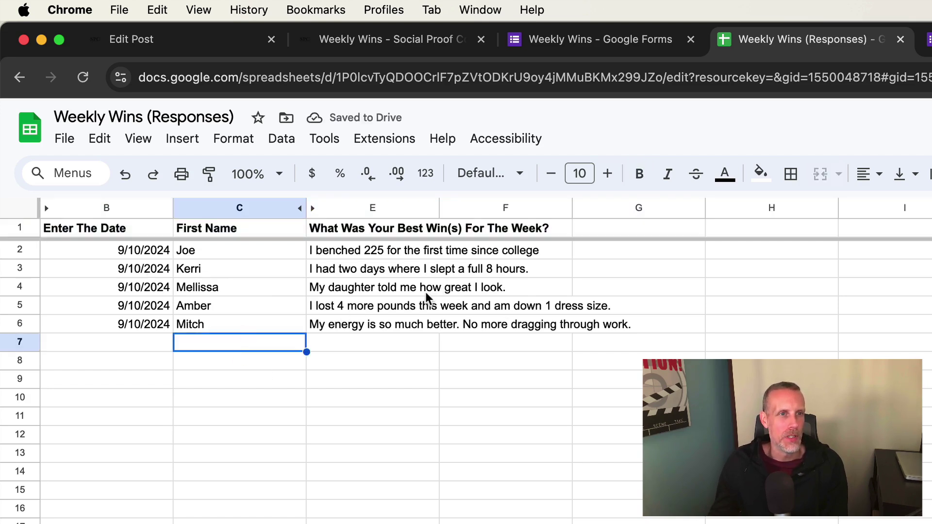
# - Remove '(Responses)' so the spreadsheet is titled 'Weekly Wins'
pyautogui.click(112, 117)
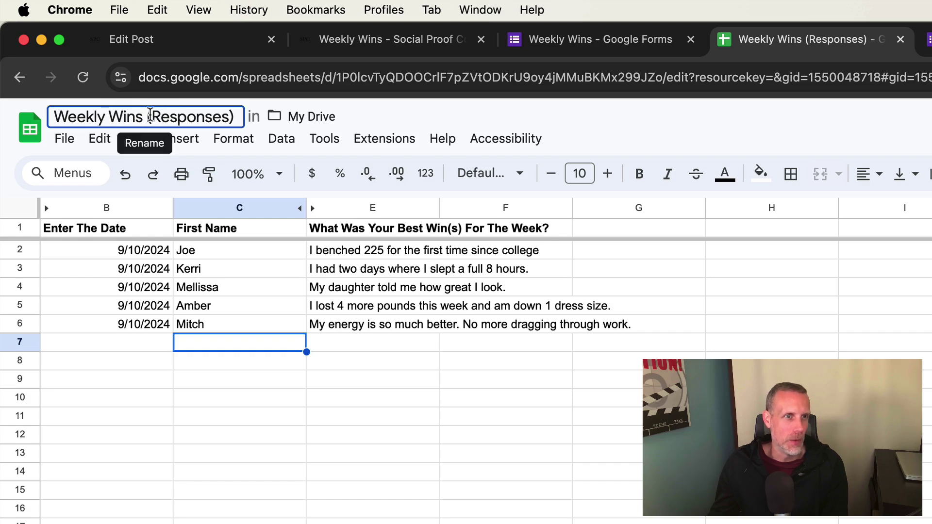
pyautogui.moveTo(148, 117); pyautogui.dragTo(270, 125)
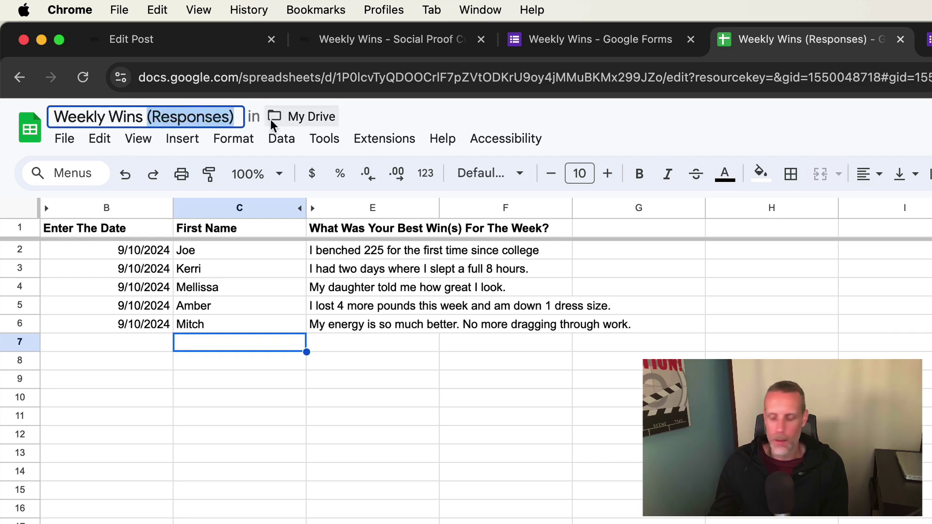
pyautogui.press('BackSpace')
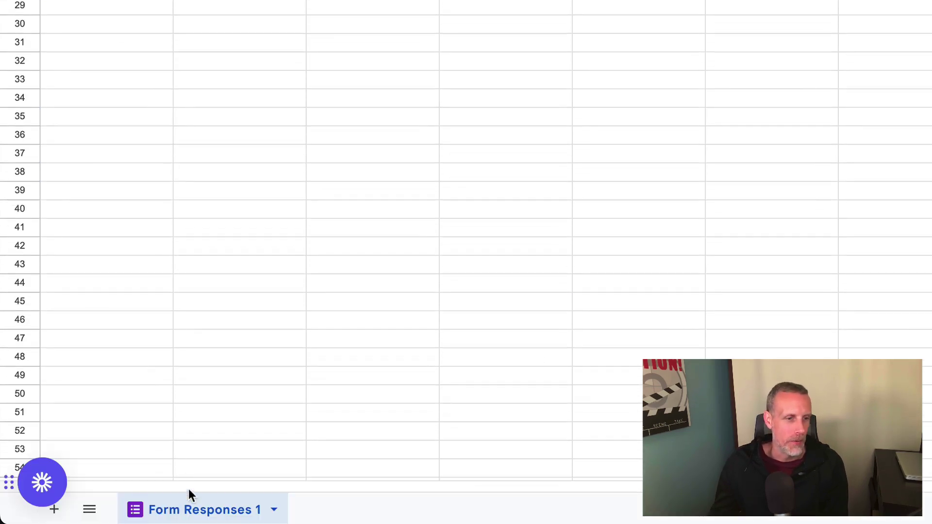
# - Rename the Form Responses 1 sheet tab to 'Wins'
pyautogui.rightClick(214, 511)
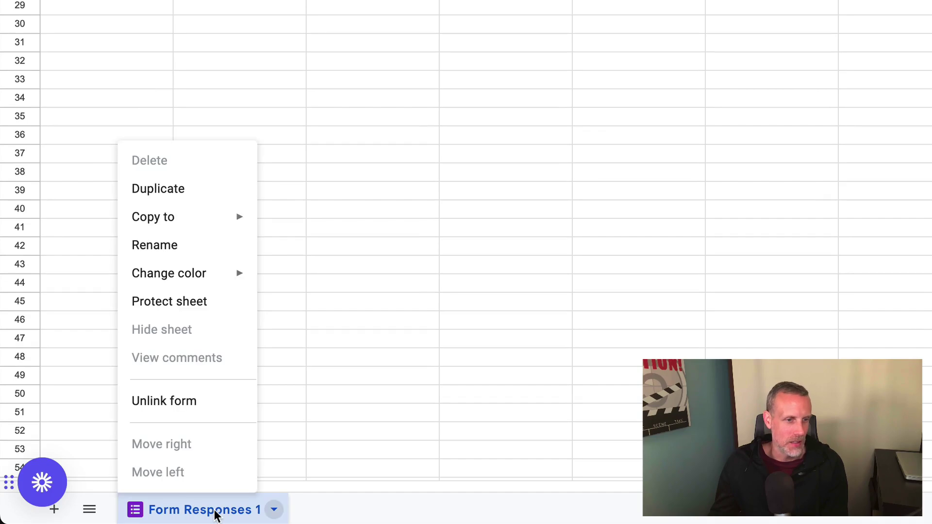
pyautogui.click(146, 249)
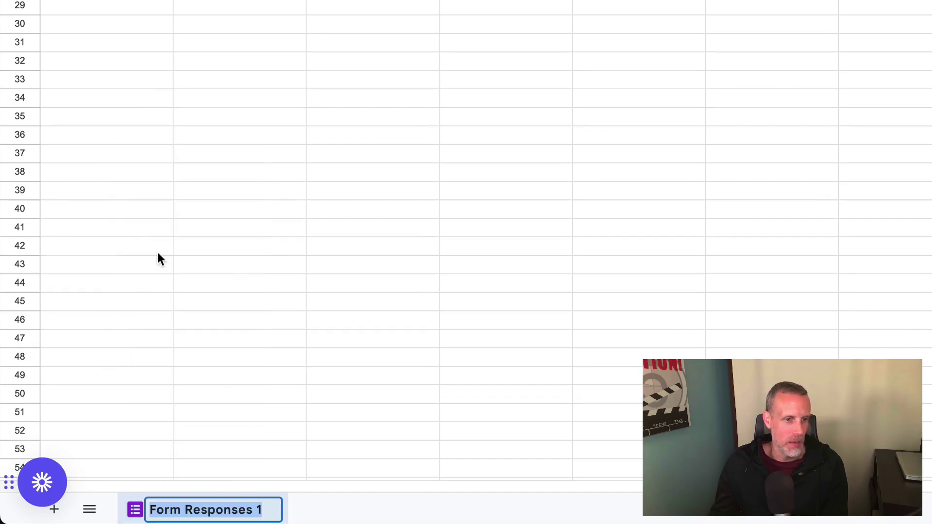
pyautogui.write('Wins')
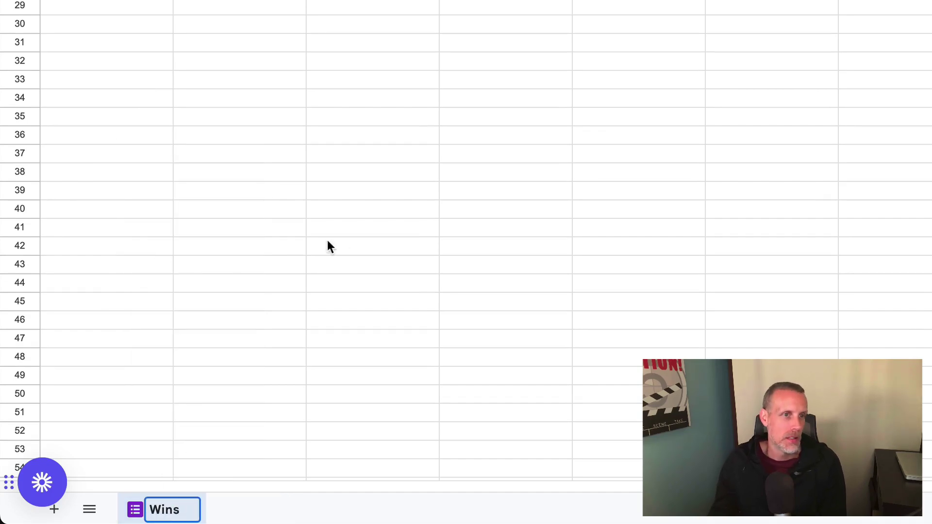
# - Check the form's questions, then return to the Weekly Wins spreadsheet
pyautogui.click(232, 9)
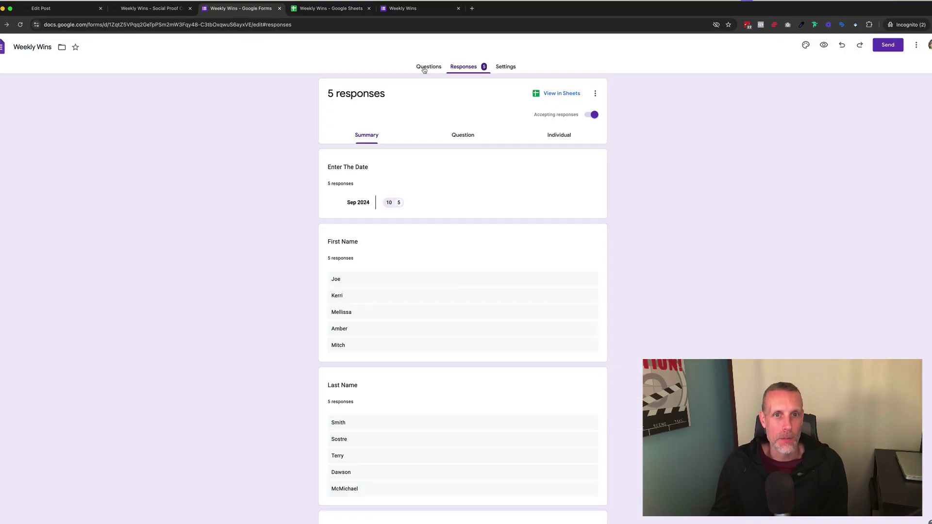
pyautogui.click(424, 68)
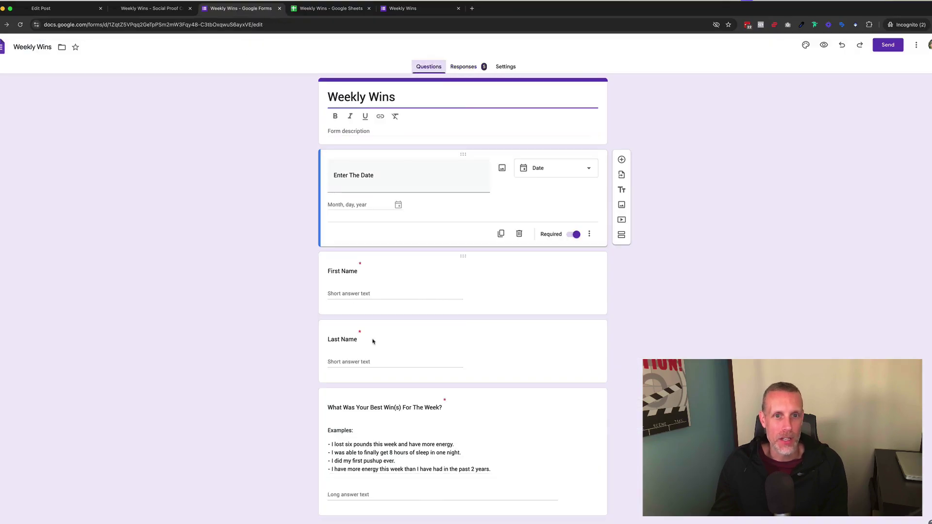
pyautogui.click(331, 9)
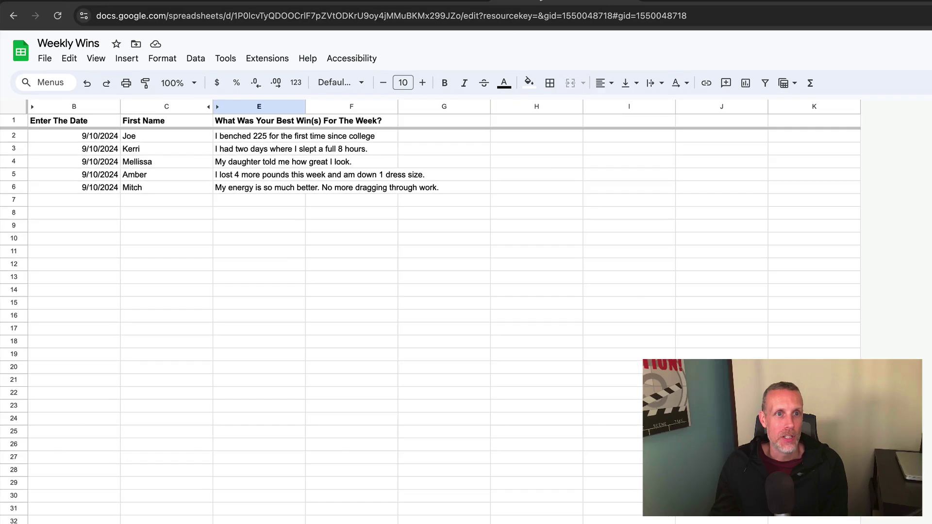
pyautogui.click(139, 197)
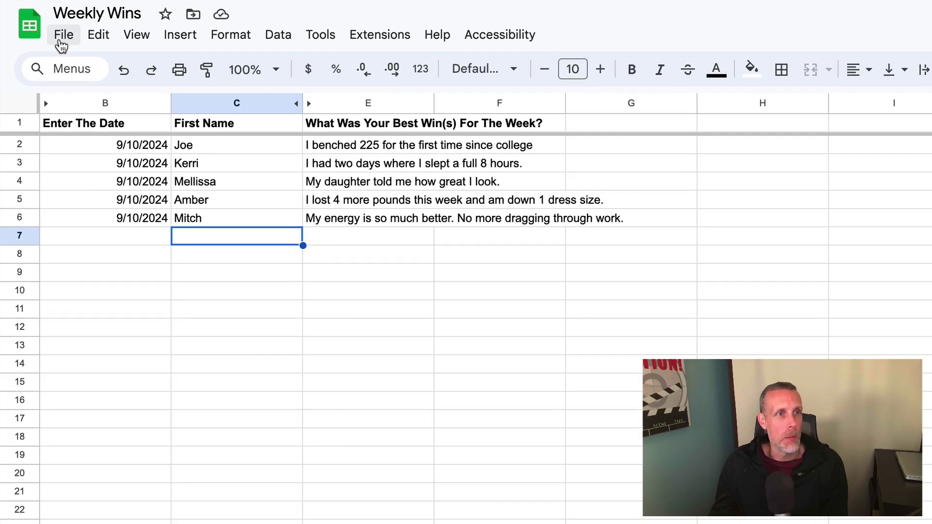
# - Publish the sheet to the web as an embed and select its iframe code
pyautogui.click(61, 39)
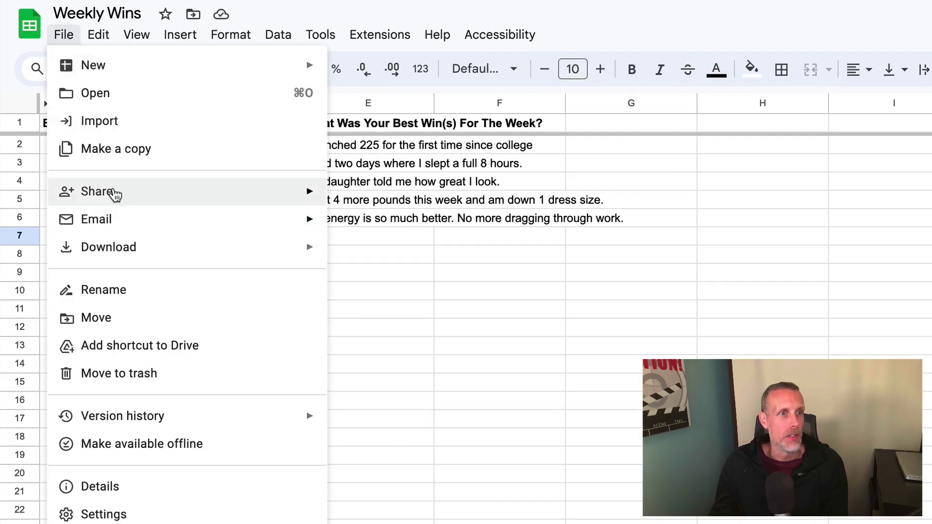
pyautogui.moveTo(112, 192)
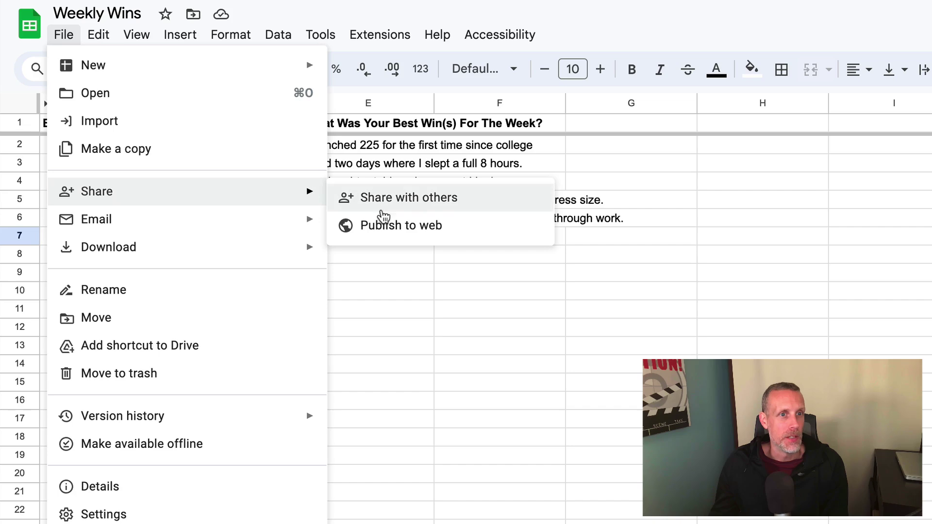
pyautogui.click(385, 226)
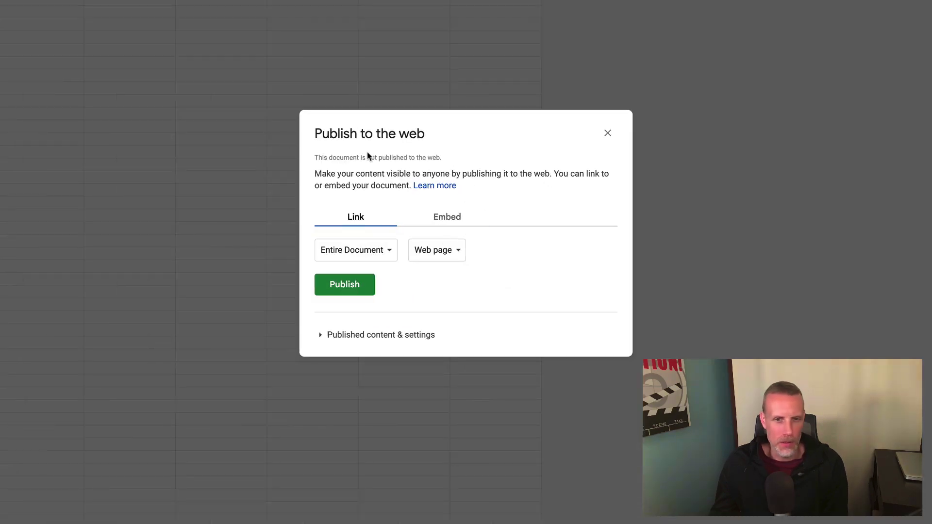
pyautogui.click(456, 221)
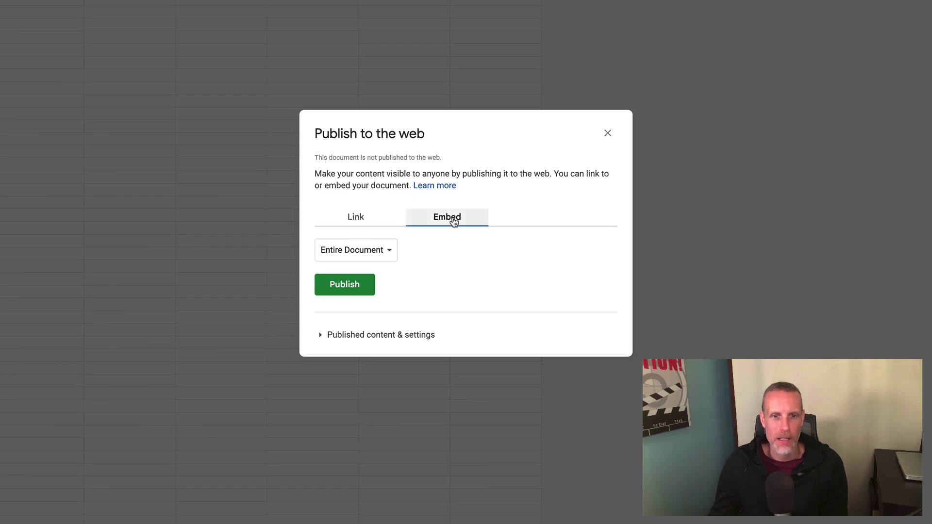
pyautogui.click(354, 289)
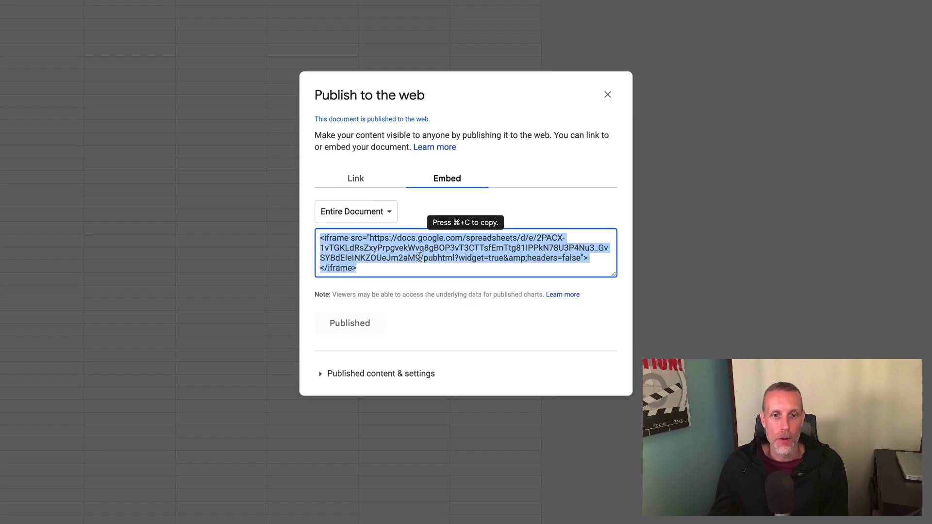
pyautogui.click(413, 257)
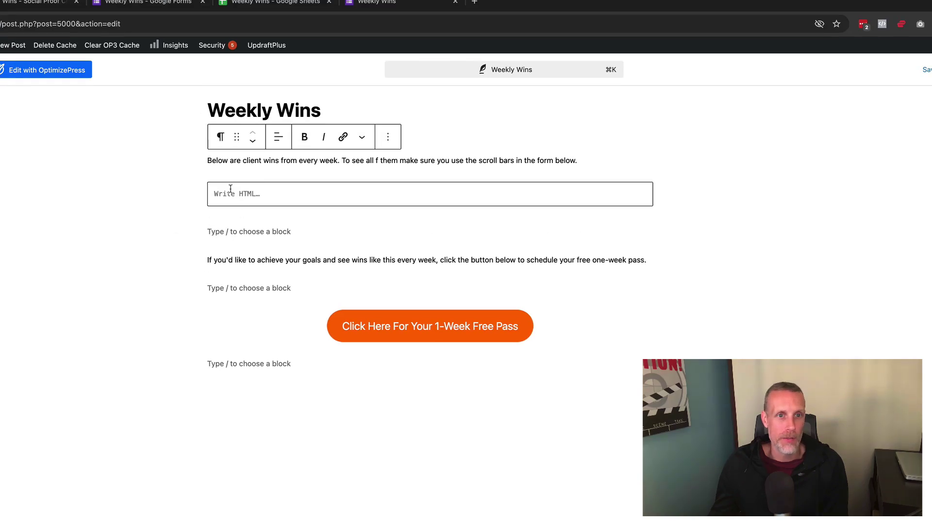
# - Paste the copied iframe embed code into the post's empty Custom HTML block
pyautogui.click(231, 189)
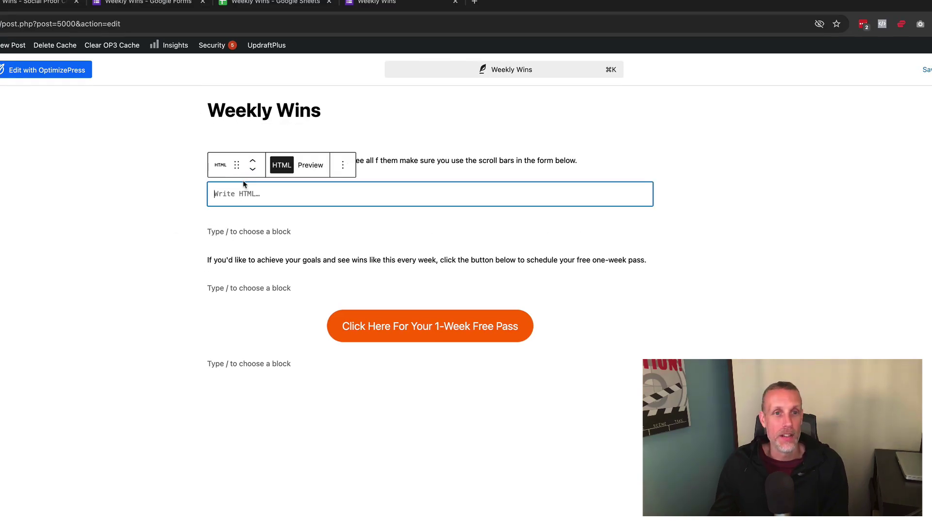
pyautogui.write('<iframe src="https://docs.google.com/spreadsheets/d/e/2PACX-1vTGKLdRsZxyPrpgvekWvq8gBOP3vT3CTTsfEmTtg81IPPkN78U3P4Nu3_GvSYBdEIeINKZOUeJm2aM9/pubhtml?widget=true&amp;headers=false"></iframe>')
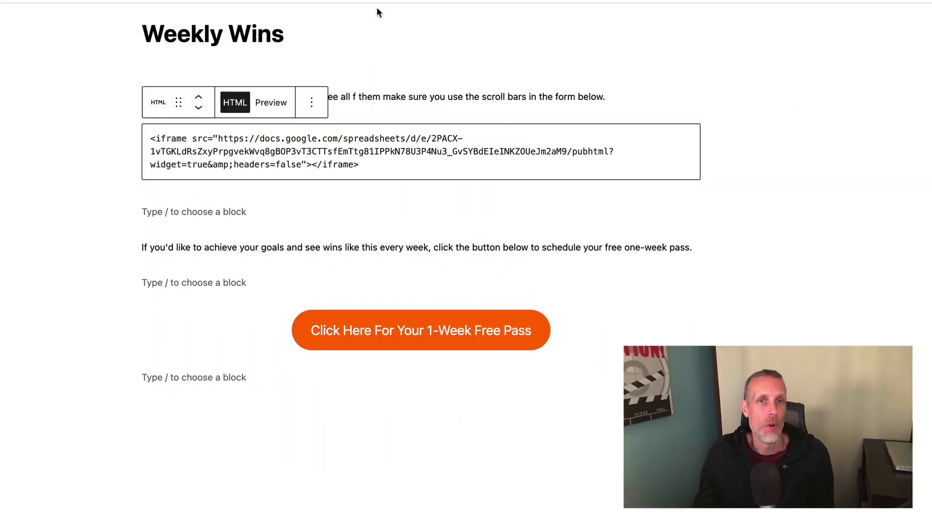
pyautogui.click(262, 110)
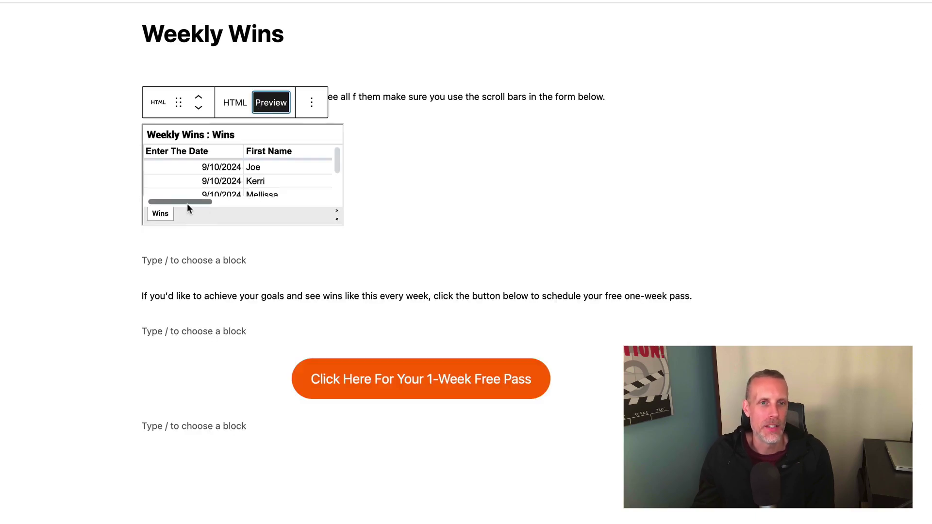
pyautogui.moveTo(187, 204)
pyautogui.mouseDown()
pyautogui.moveTo(197, 201)
pyautogui.moveTo(174, 202)
pyautogui.moveTo(299, 209)
pyautogui.moveTo(183, 211)
pyautogui.mouseUp()
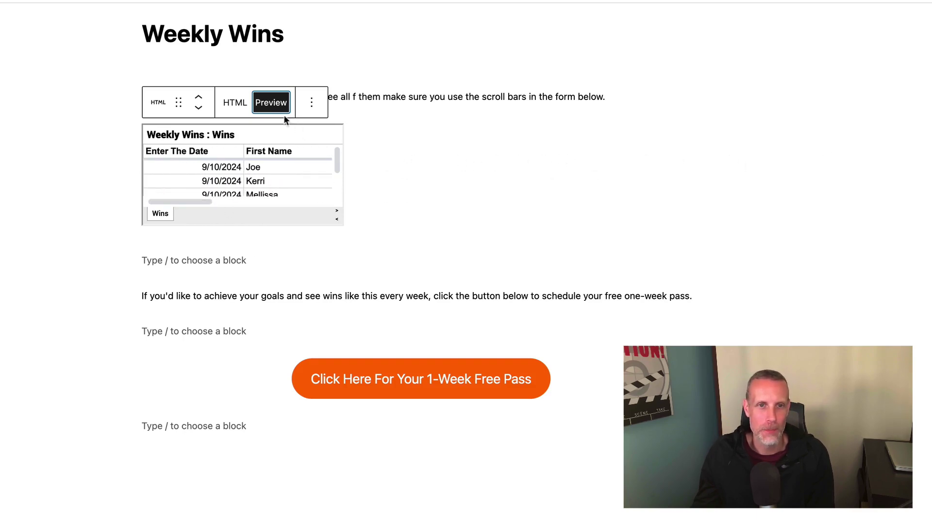
pyautogui.click(221, 110)
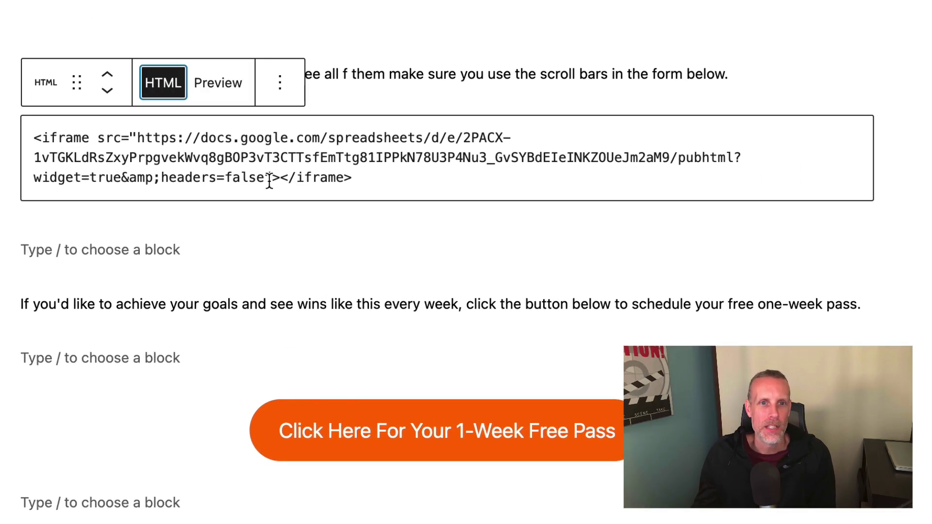
# - Replace the iframe's closing tag with width="100%" height="100%" attributes and a new closing tag
pyautogui.moveTo(263, 178); pyautogui.dragTo(364, 182)
pyautogui.click(256, 178)
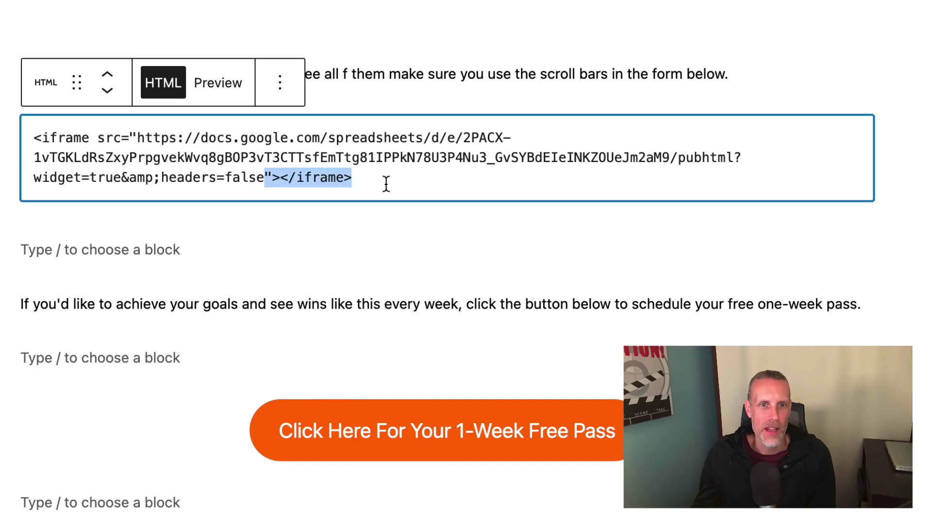
pyautogui.press('BackSpace')
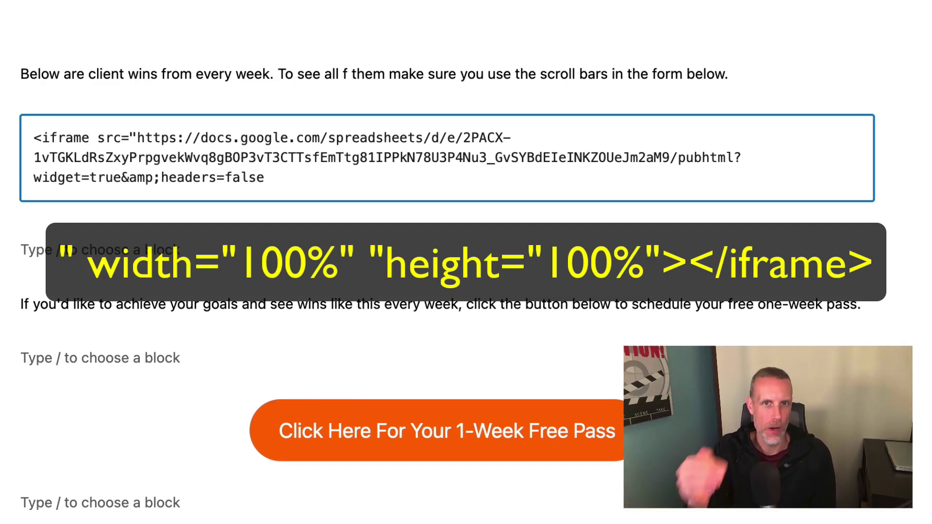
pyautogui.write('" width="100%" "height="100%"></iframe>')
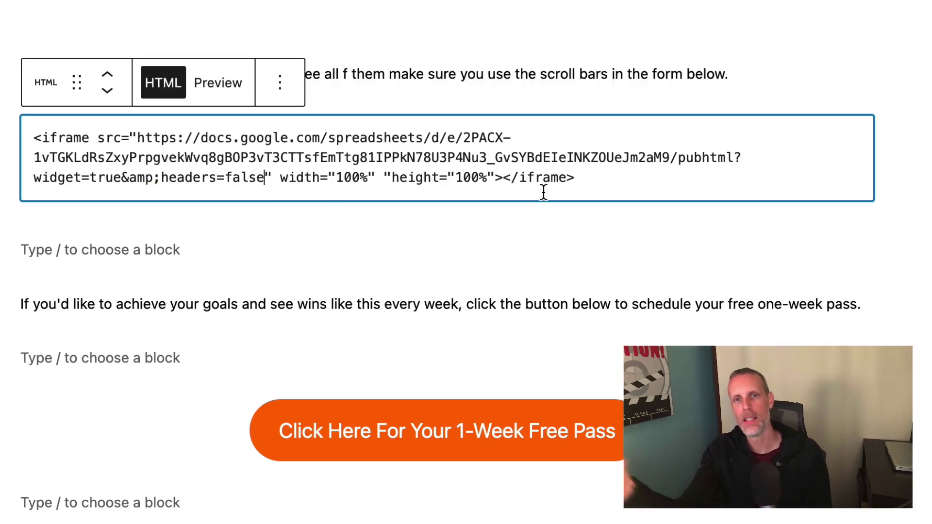
# - Preview the HTML block to see the Weekly Wins table at full content width
pyautogui.click(230, 80)
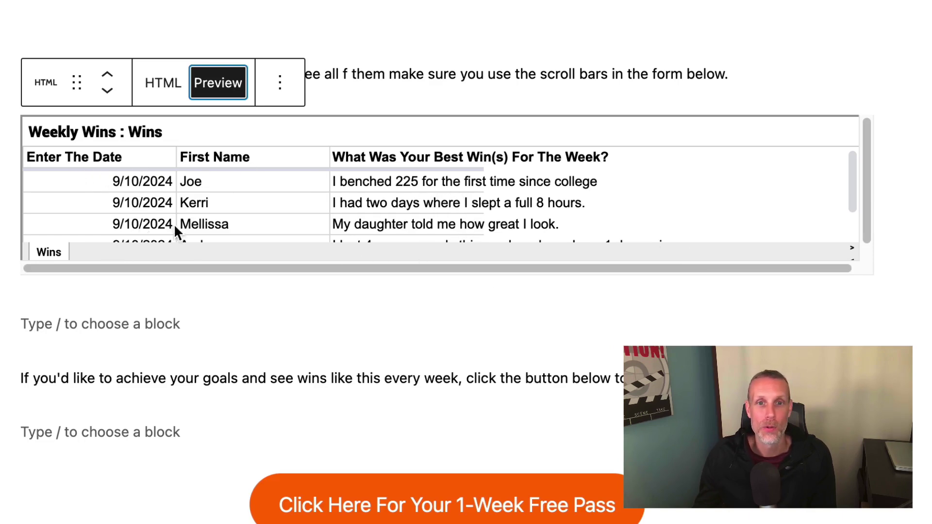
pyautogui.moveTo(847, 188)
pyautogui.mouseDown()
pyautogui.moveTo(855, 223)
pyautogui.moveTo(855, 173)
pyautogui.mouseUp()
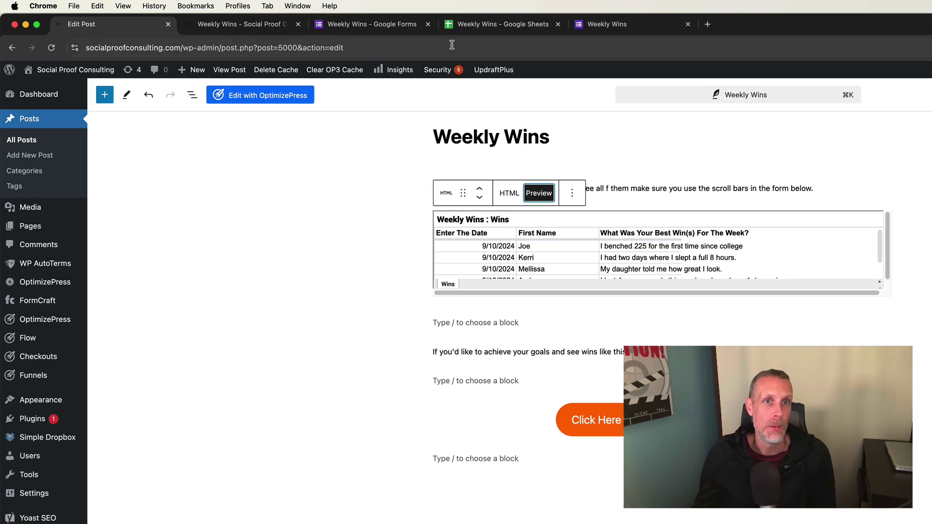
# - Start retyping the 'Enter The Date' header in cell B1 of the Weekly Wins sheet
pyautogui.click(502, 24)
pyautogui.click(57, 144)
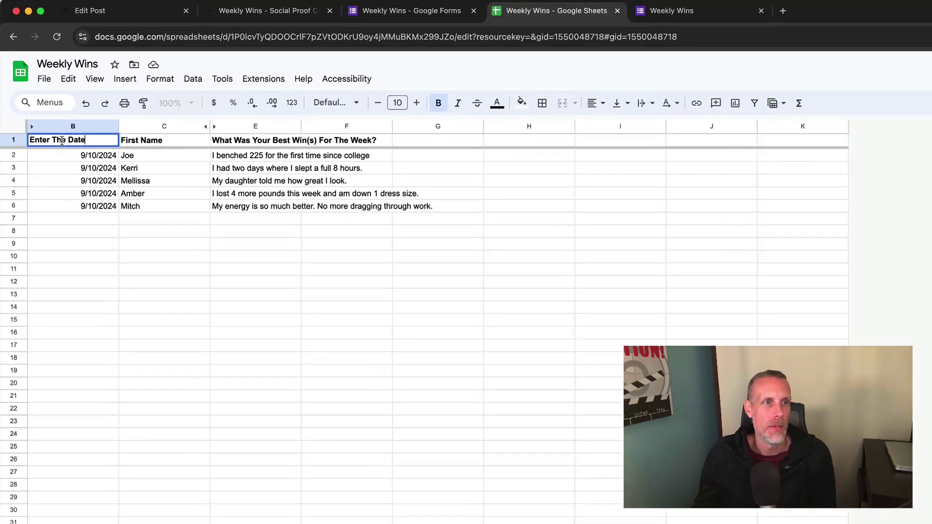
pyautogui.write('D')
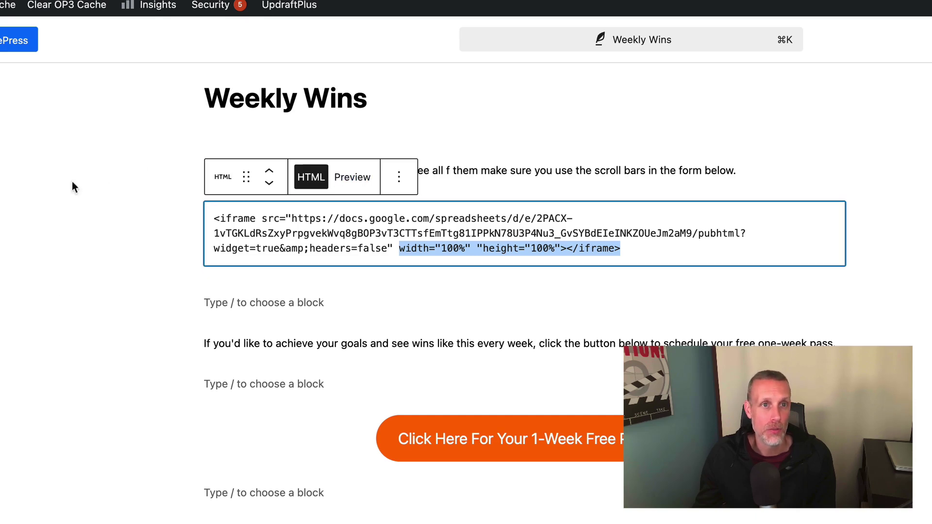
# - Submit a test form response dated 09/11/2024, last name 'Test', with a sample best win
pyautogui.click(48, 212)
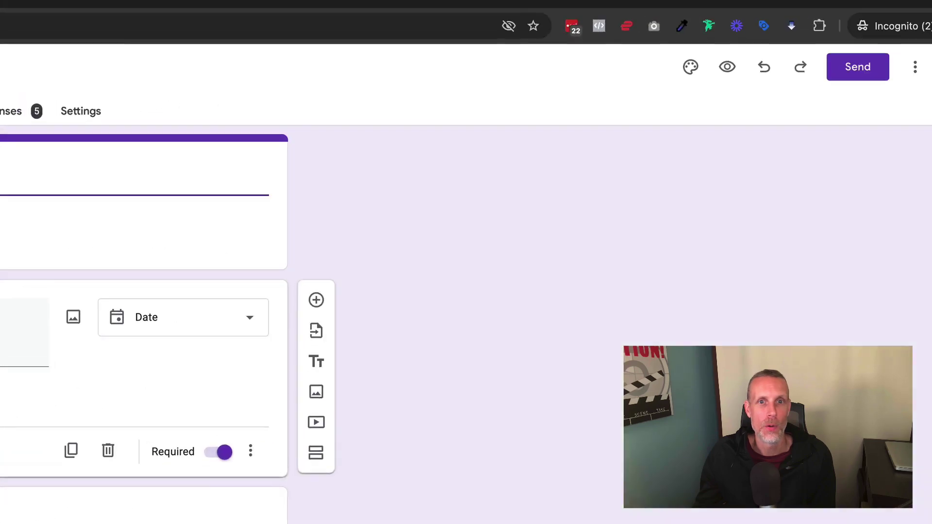
pyautogui.click(727, 67)
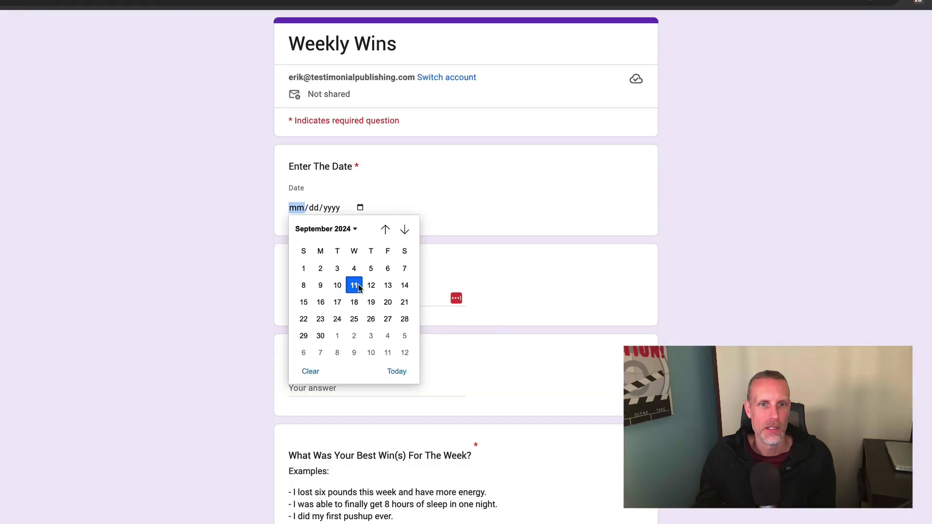
pyautogui.click(354, 286)
pyautogui.click(330, 300)
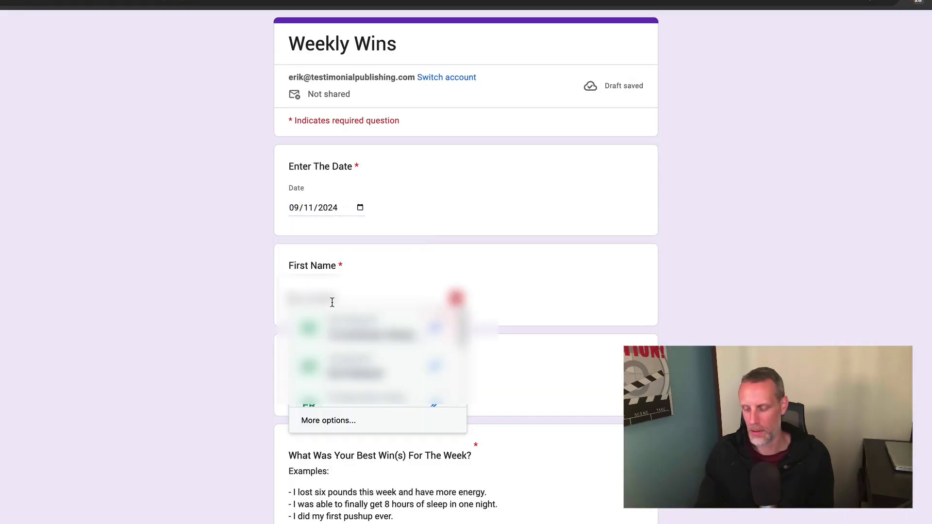
pyautogui.click(320, 322)
pyautogui.press('Tab')
pyautogui.write('Test')
pyautogui.press('Tab')
pyautogui.write('This is i')
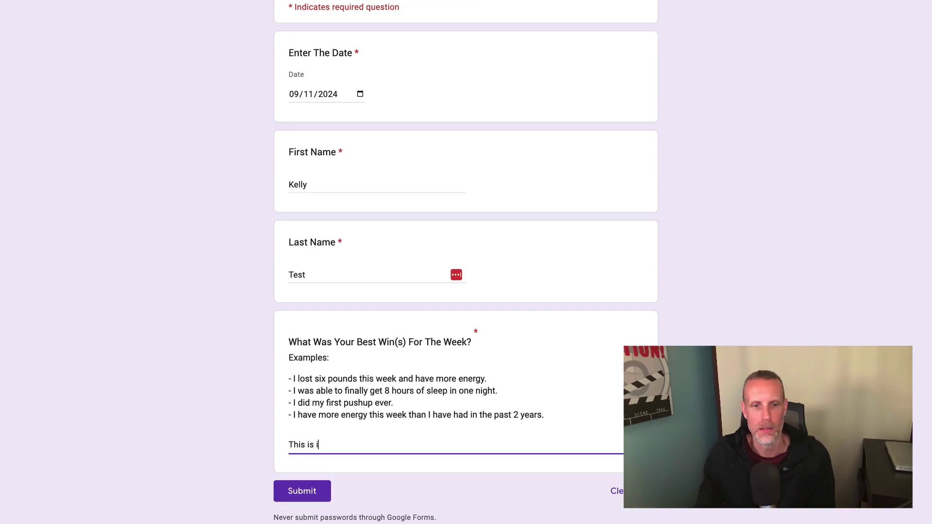
pyautogui.write(' test to see if this wor')
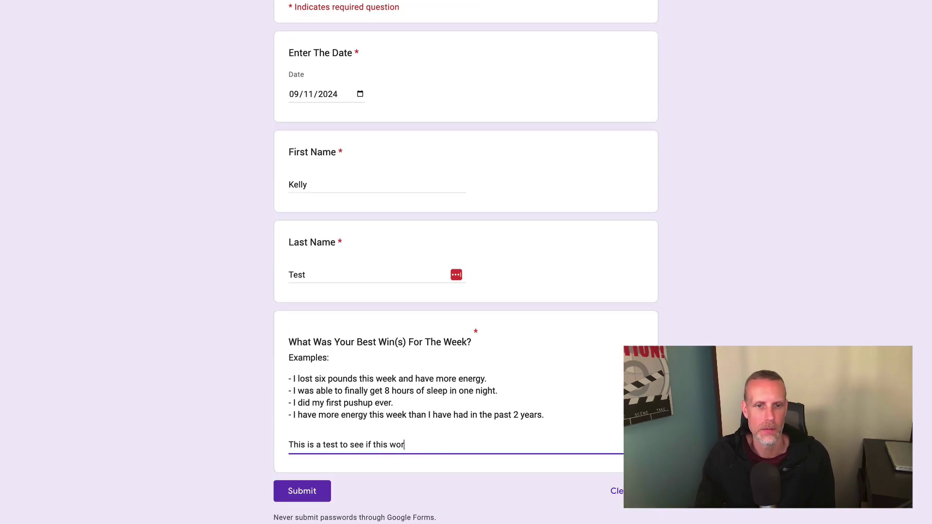
pyautogui.write('ks')
pyautogui.click(301, 491)
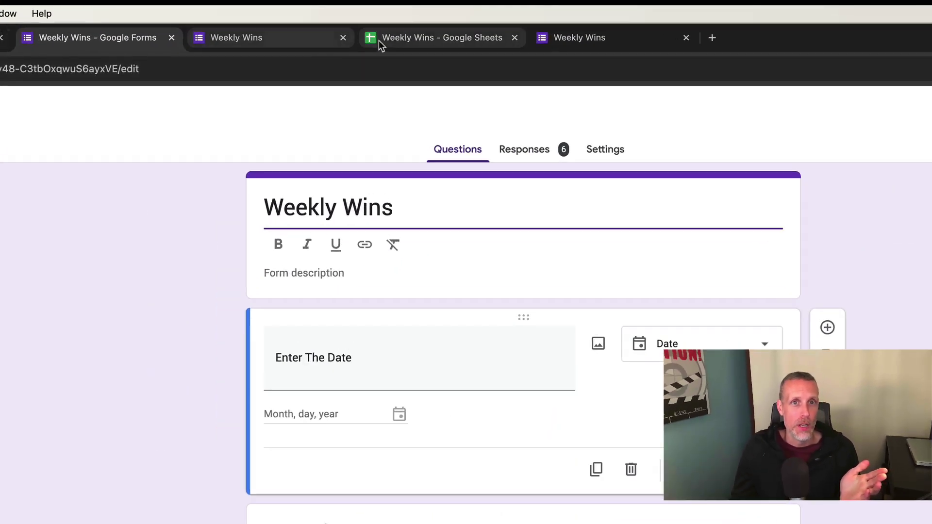
# - Confirm the test submission's date, first name and win appear in row 7 of the sheet
pyautogui.click(381, 44)
pyautogui.click(129, 266)
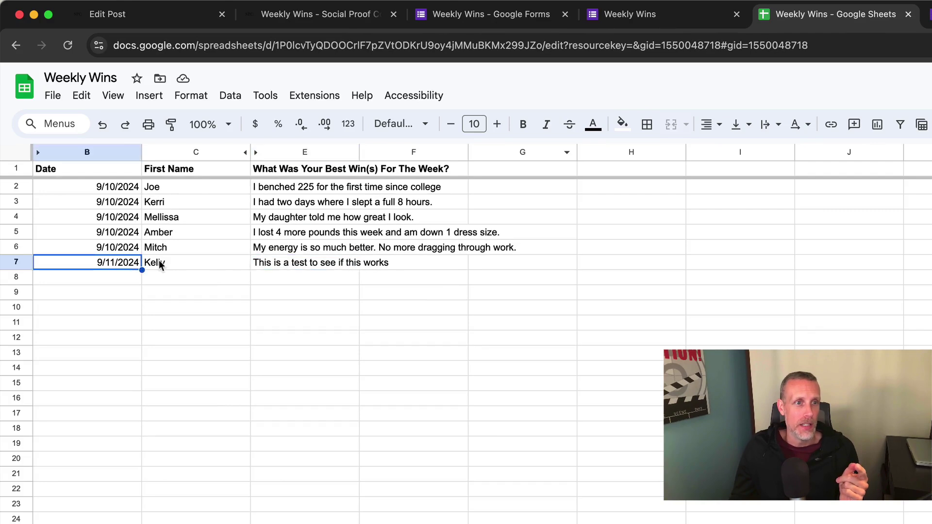
pyautogui.click(159, 264)
pyautogui.click(285, 266)
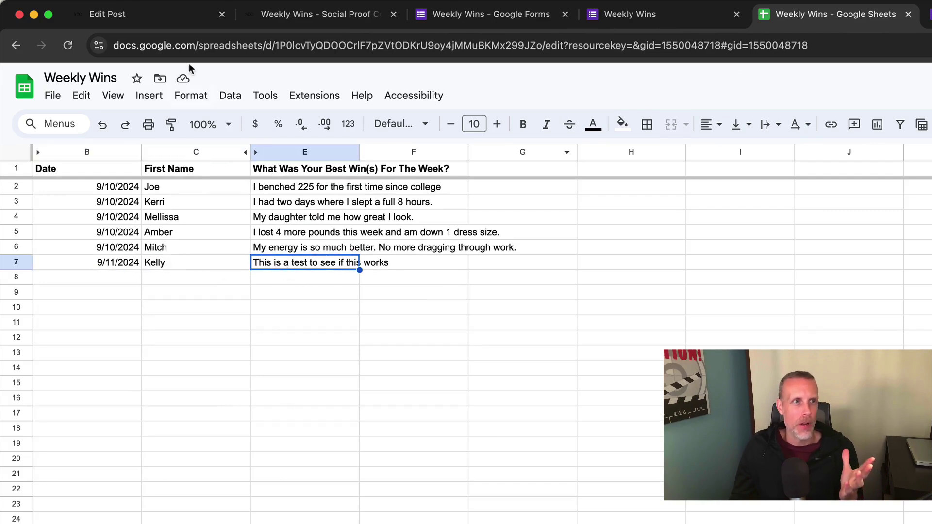
pyautogui.click(137, 22)
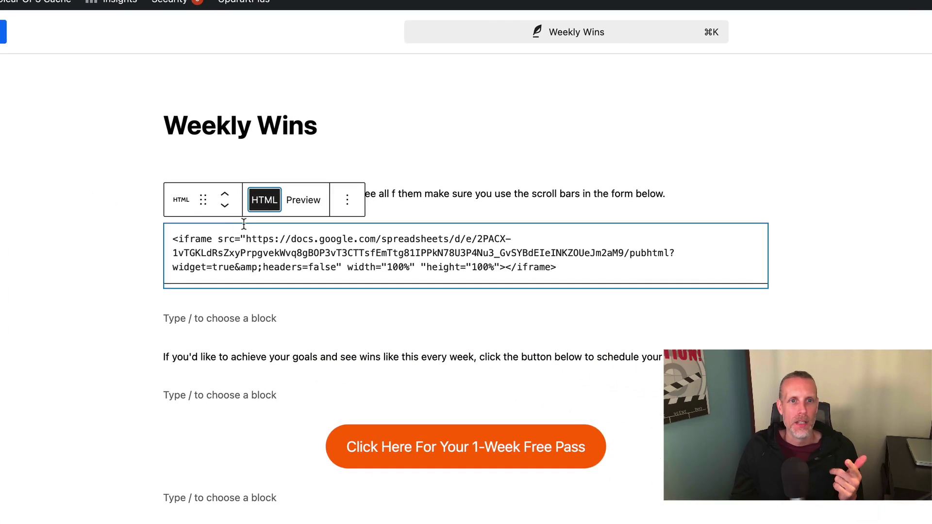
# - Preview the HTML block and scroll the embedded table to the new 9/11/2024 test win
pyautogui.click(302, 200)
pyautogui.scroll(-3, 485, 286)
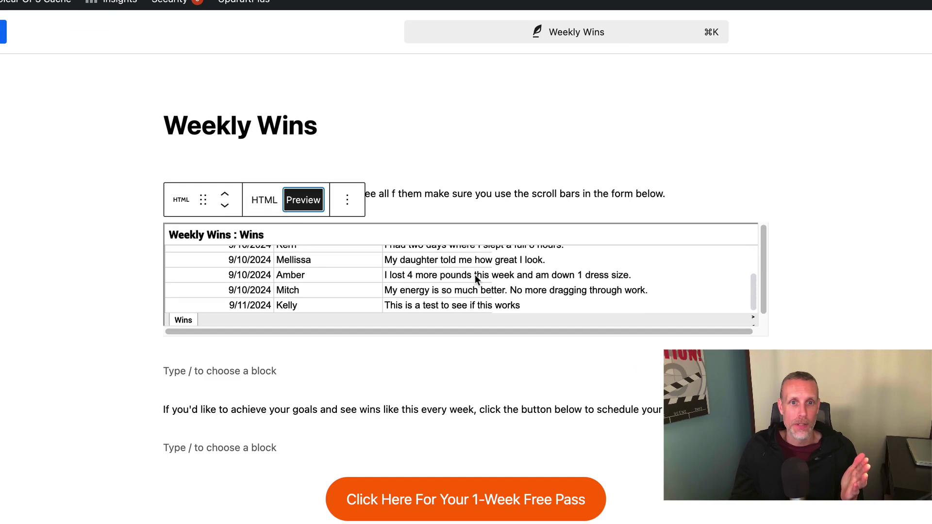